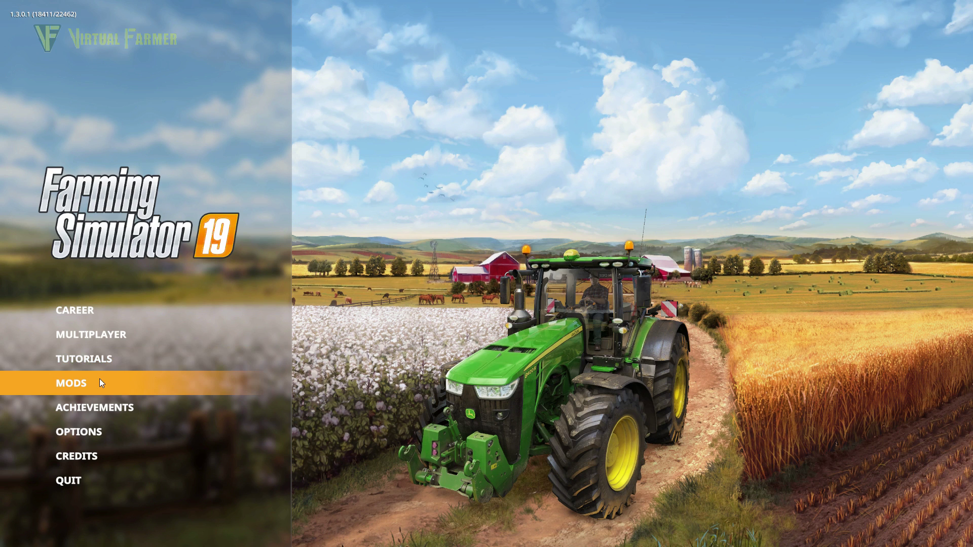
# Step: Open the MODS section from the Farming Simulator 19 main menu to reach the ModHub categories
pyautogui.click(145, 384)
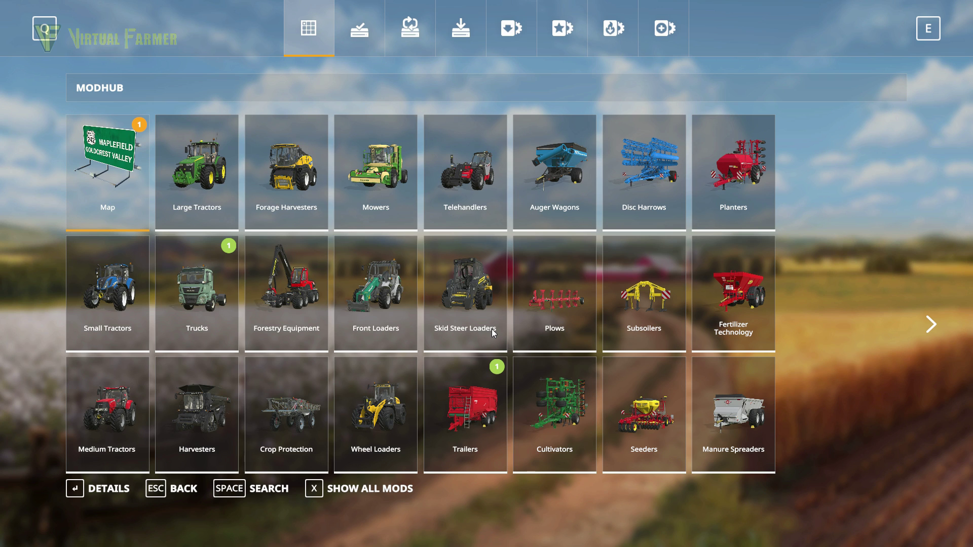
pyautogui.click(197, 215)
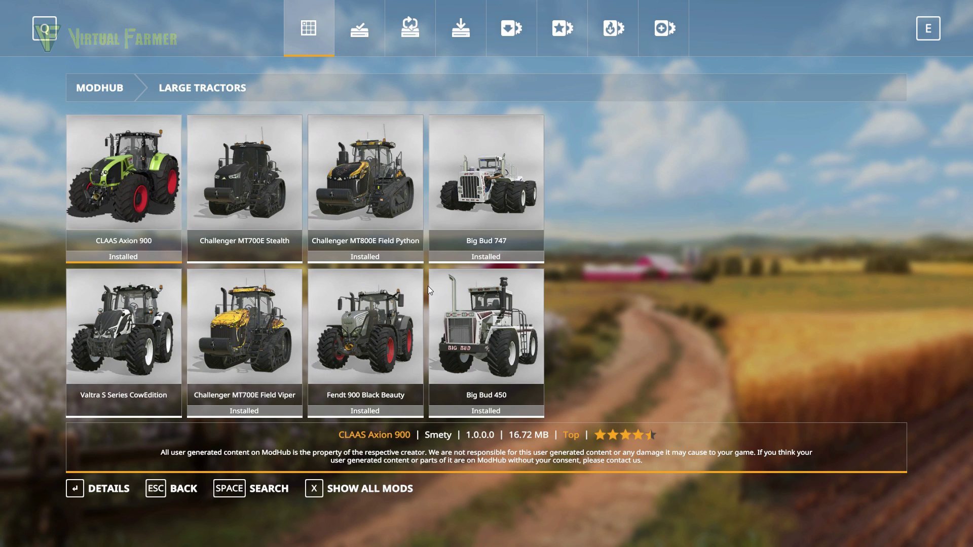
pyautogui.click(230, 217)
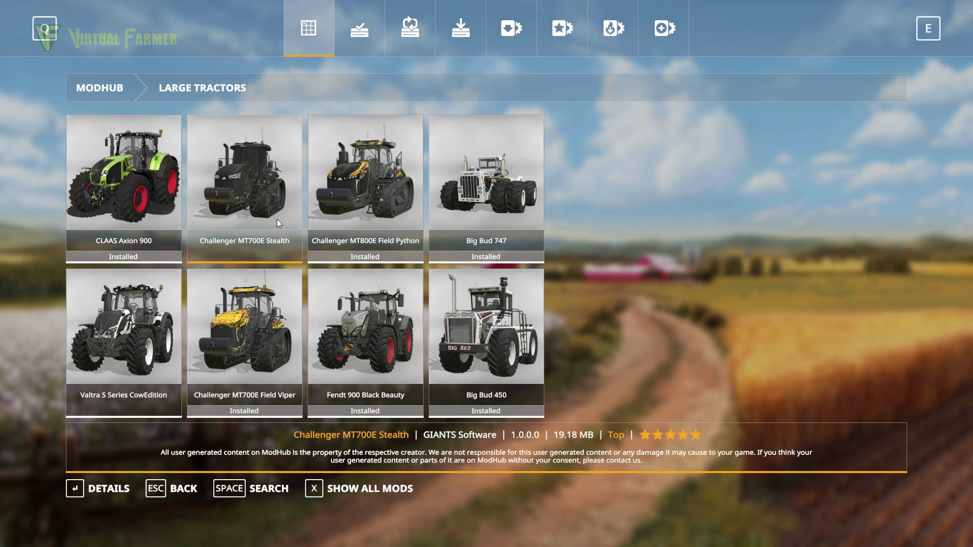
pyautogui.click(260, 208)
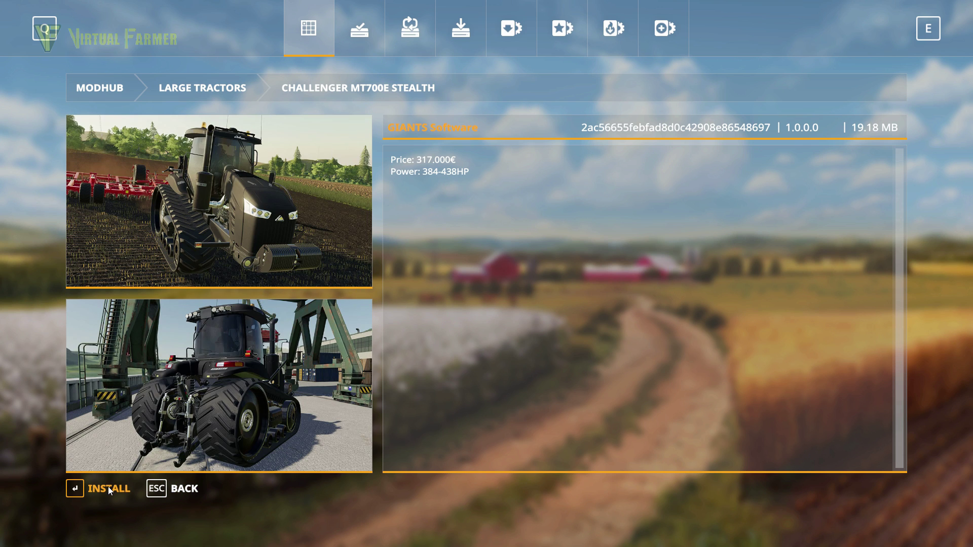
pyautogui.click(186, 490)
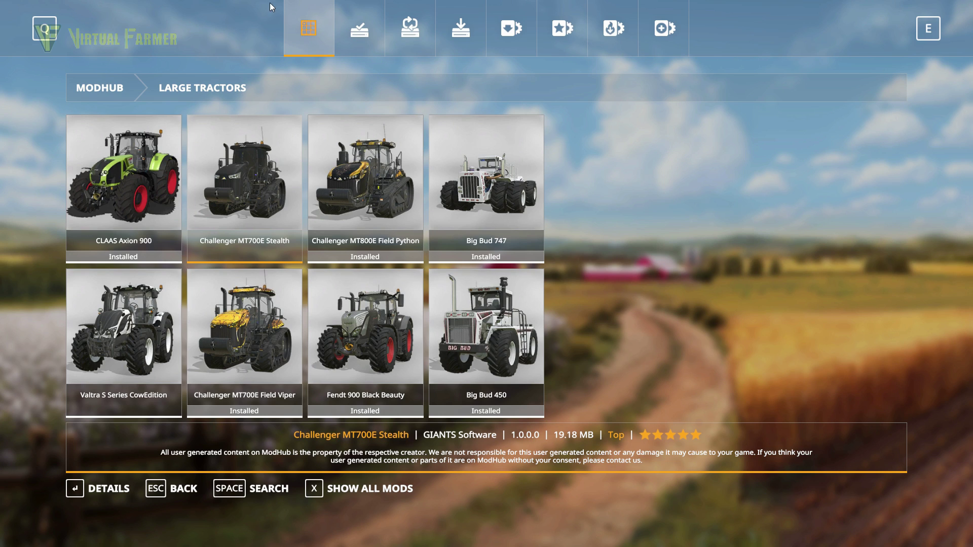
pyautogui.click(174, 489)
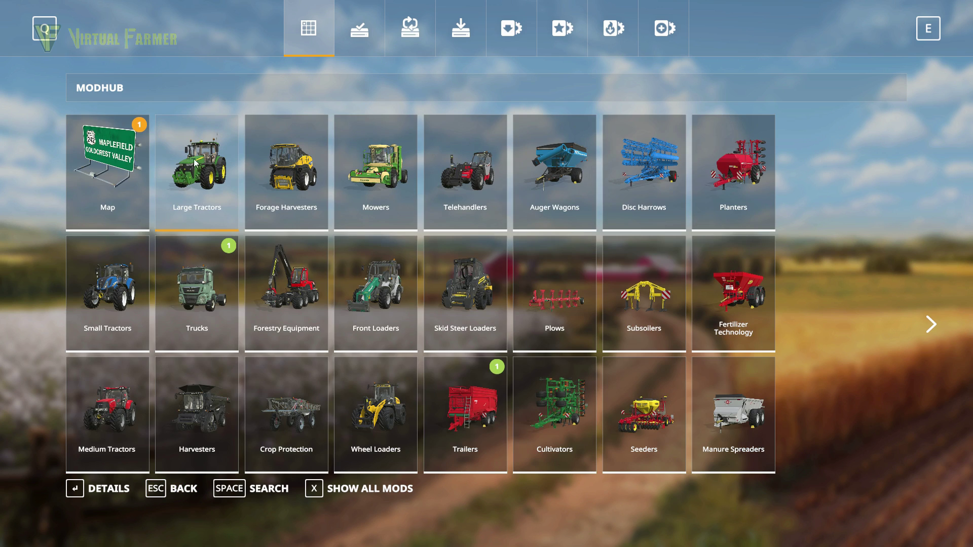
# Step: Open the Map category and switch it to show all map mods
pyautogui.click(122, 191)
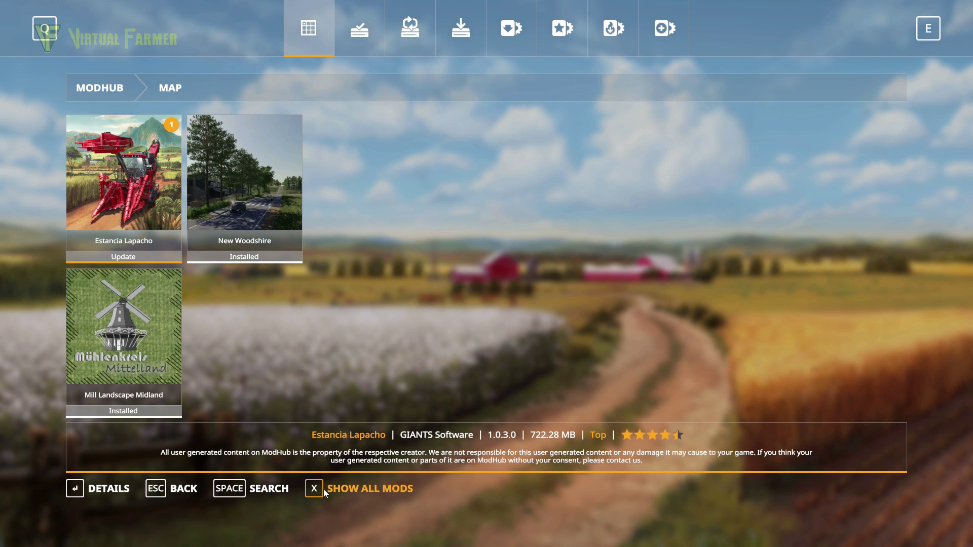
pyautogui.click(367, 496)
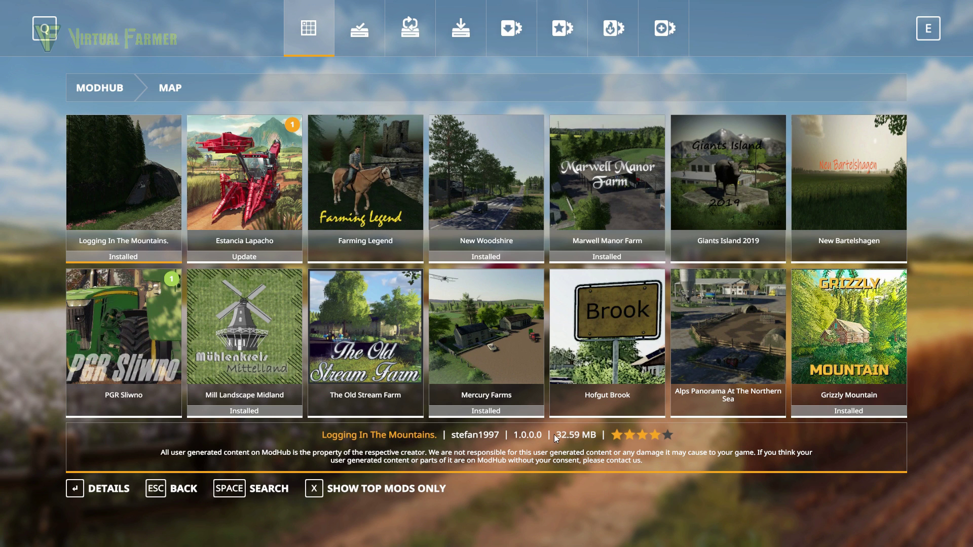
pyautogui.press('Down')
pyautogui.press('Right')
pyautogui.press('Right')
pyautogui.press('Right')
pyautogui.press('Right')
pyautogui.press('Right')
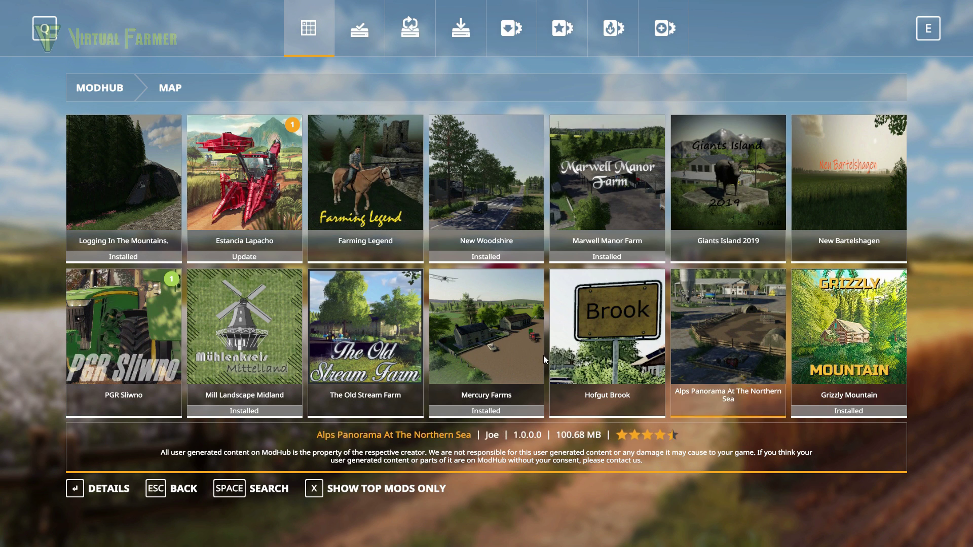
pyautogui.press('Right')
pyautogui.press('Left')
pyautogui.press('Left')
pyautogui.press('Left')
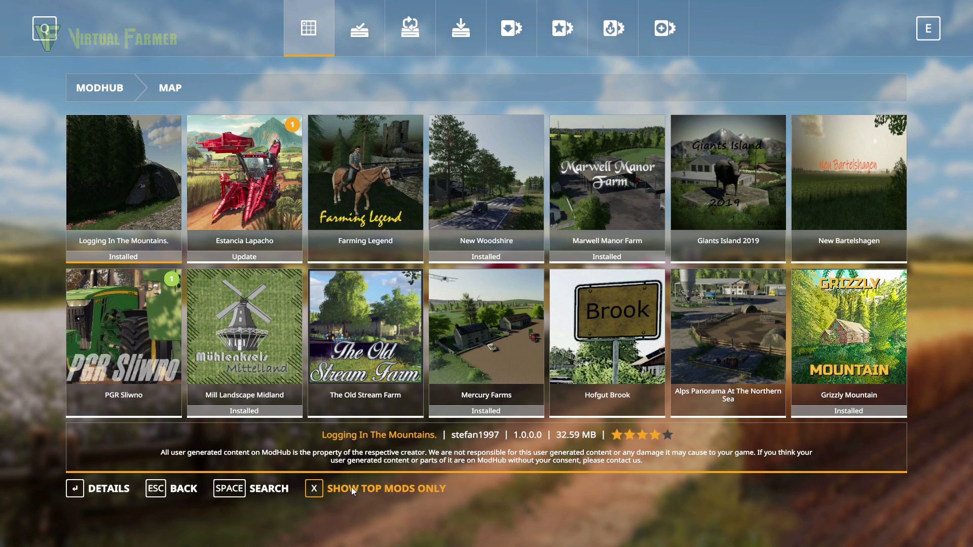
# Step: Toggle to top mods only, back to all map mods, then return to categories
pyautogui.click(402, 488)
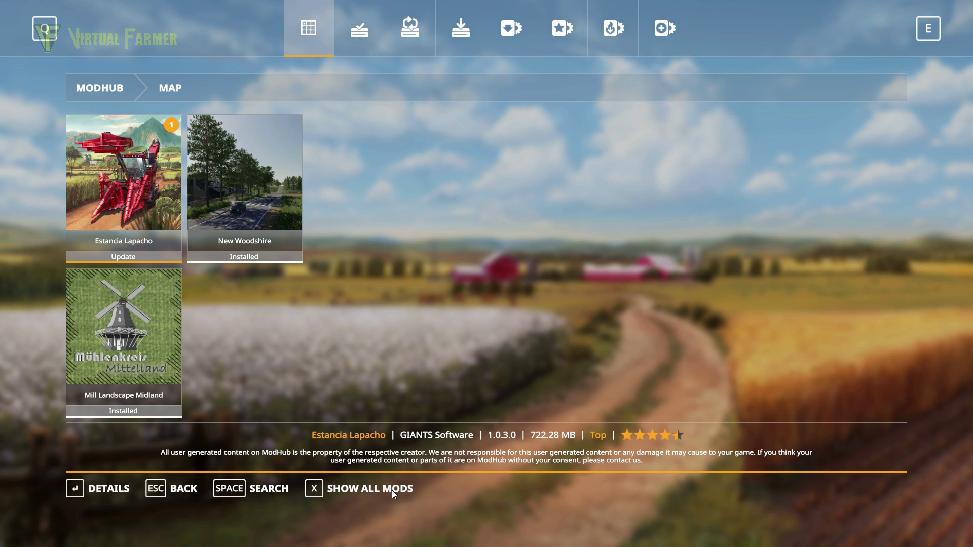
pyautogui.click(391, 490)
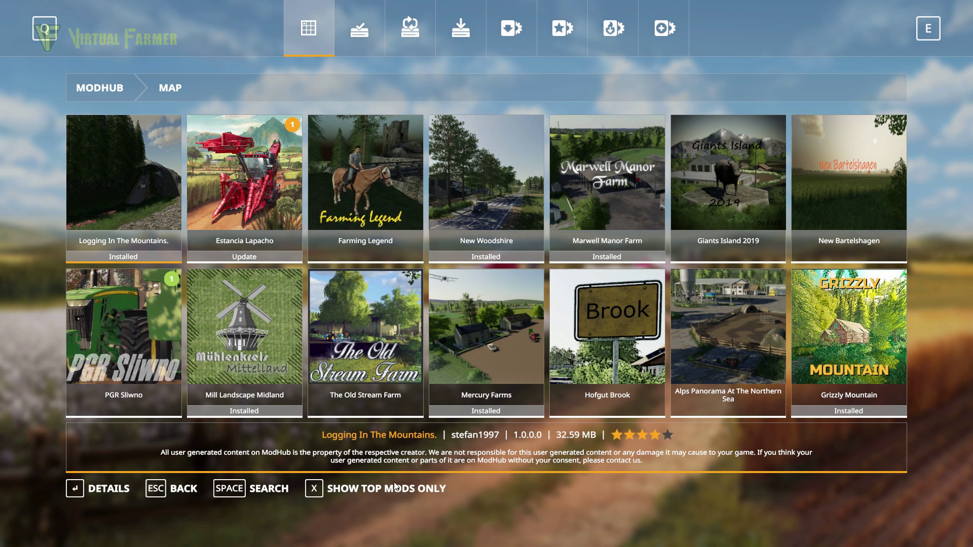
pyautogui.click(174, 491)
# Step: Back out of ModHub to the main menu and quit Farming Simulator 19
pyautogui.click(178, 491)
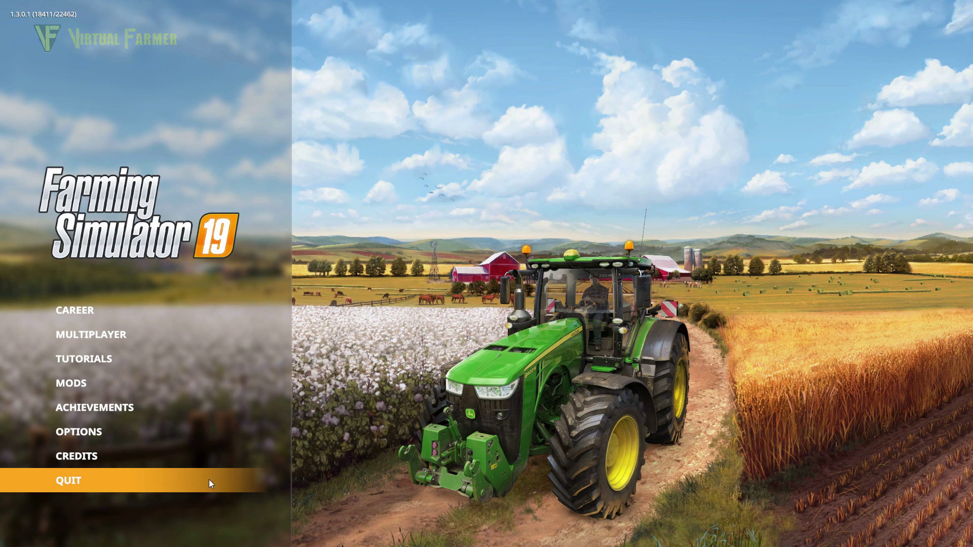
pyautogui.click(149, 479)
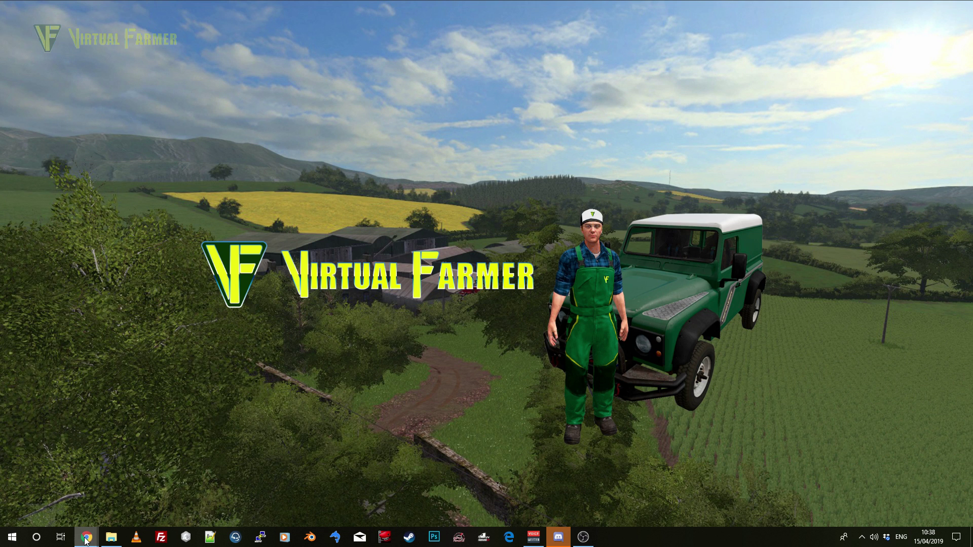
# Step: Return to the ModHub website in Chrome and open the John Deere Slice Weight details page
pyautogui.moveTo(86, 540)
pyautogui.click(162, 494)
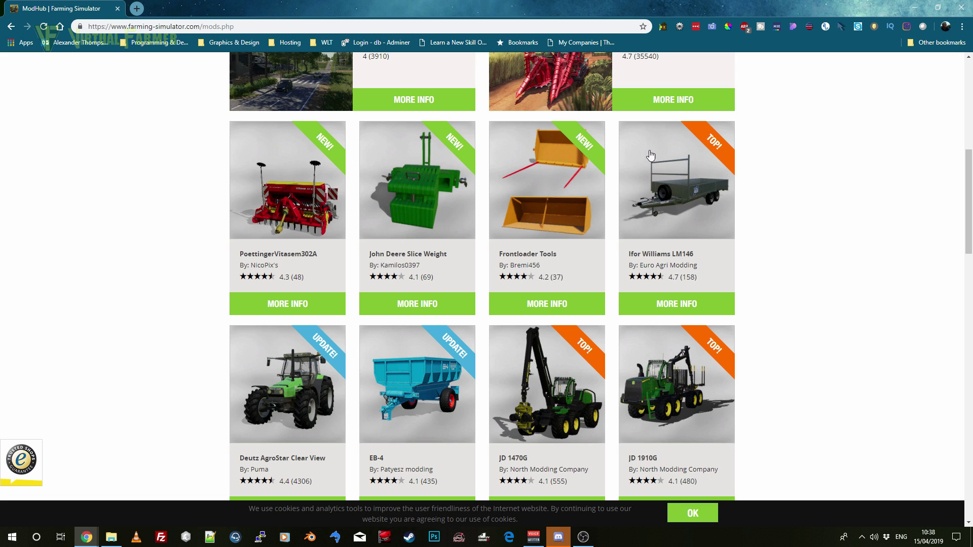
pyautogui.scroll(8, 644, 301)
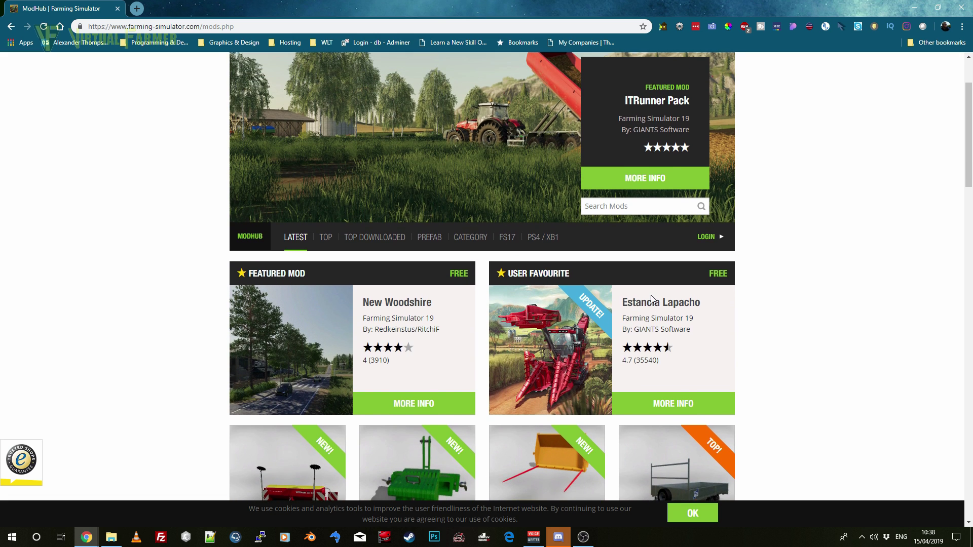
pyautogui.scroll(-6, 542, 263)
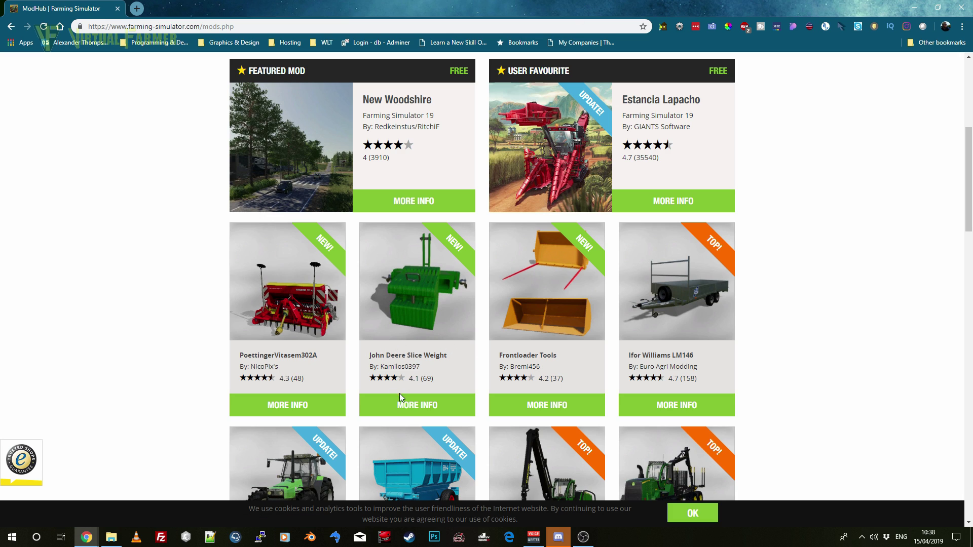
pyautogui.click(413, 408)
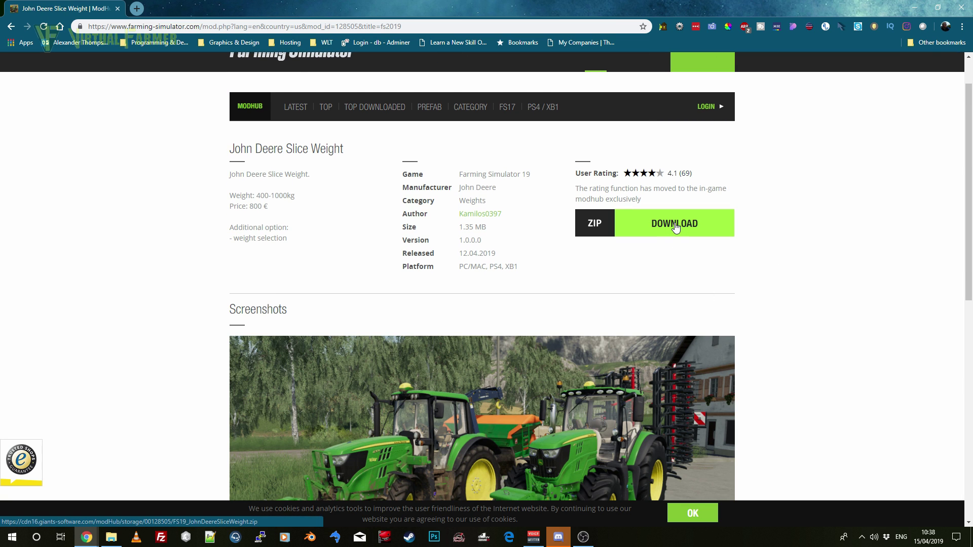
# Step: Download FS19_JohnDeereSliceWeight.zip and save it to the Desktop
pyautogui.click(676, 228)
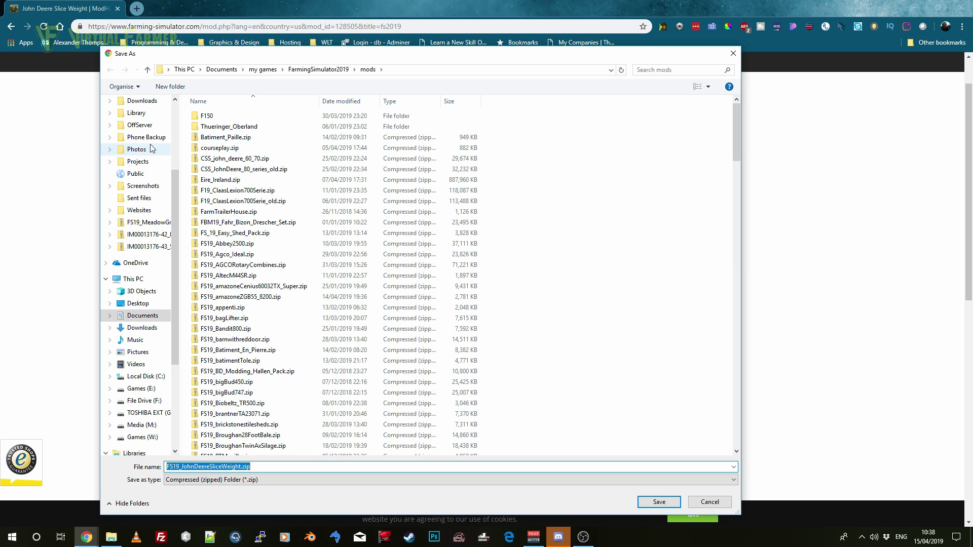
pyautogui.scroll(3, 152, 229)
pyautogui.scroll(1, 152, 229)
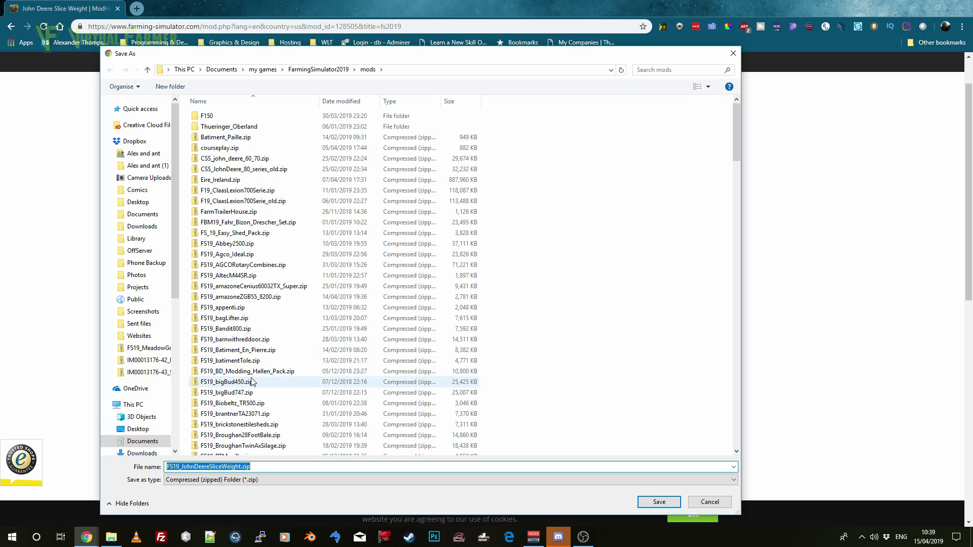
pyautogui.click(144, 434)
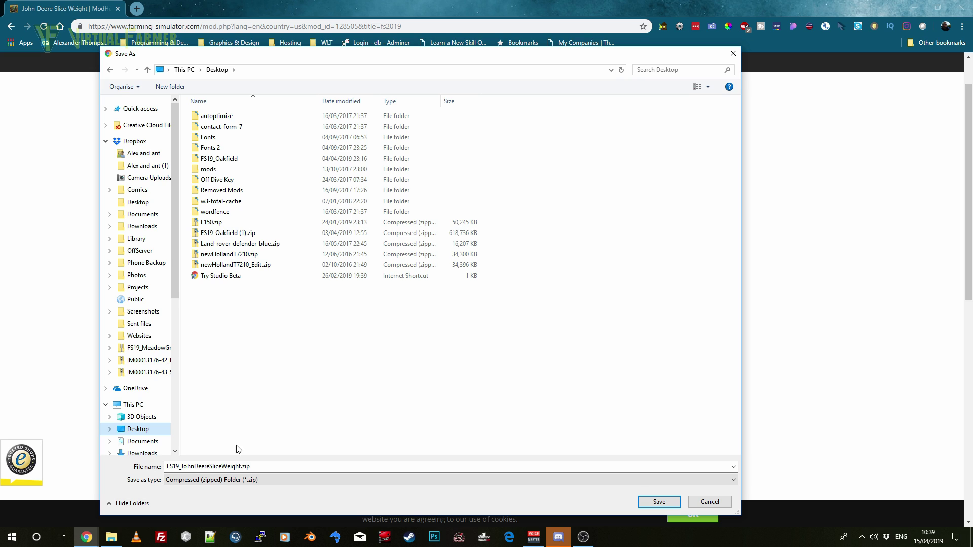
pyautogui.press('Tab')
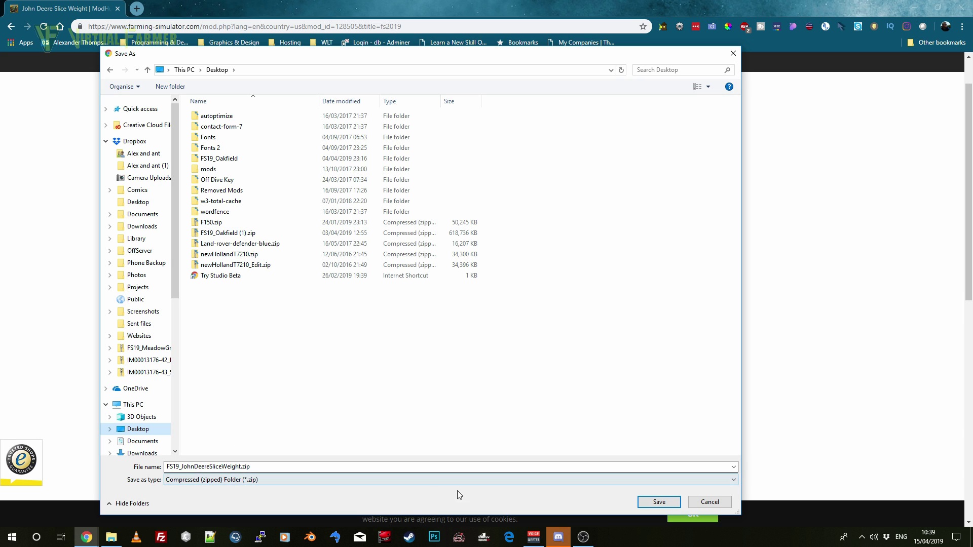
pyautogui.hotkey('shift', 'Tab')
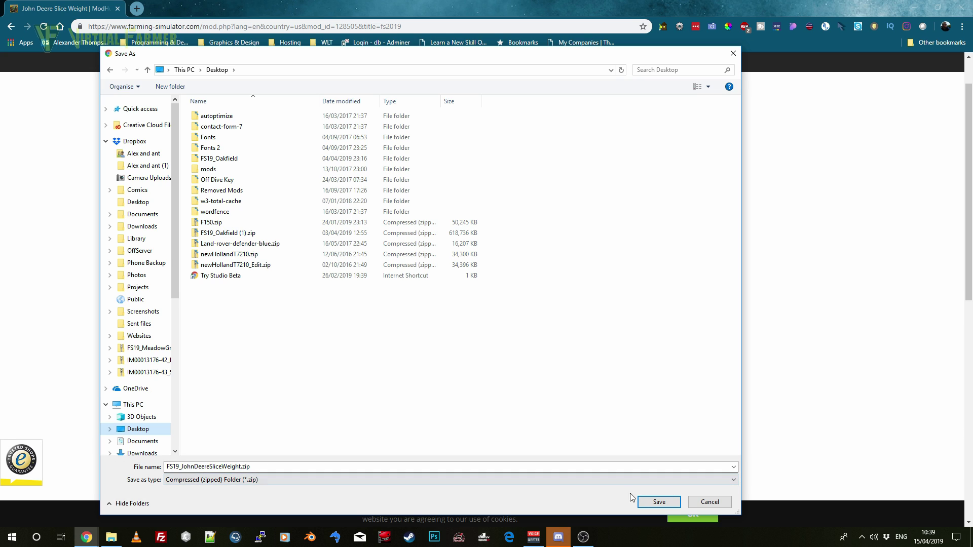
pyautogui.click(665, 502)
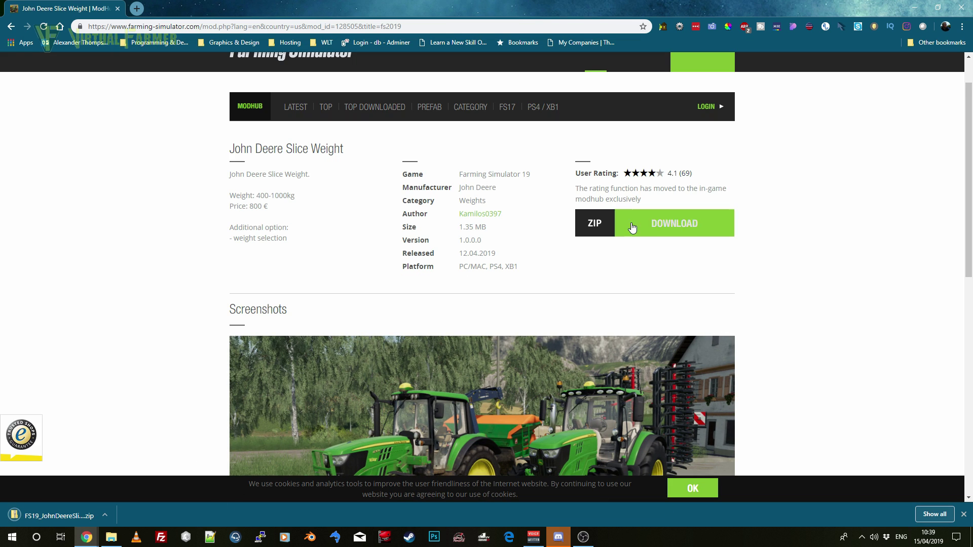
# Step: Minimize Chrome, move the zip beside the vehicle, and restore the FarmingSimulator2019 folder window
pyautogui.click(913, 8)
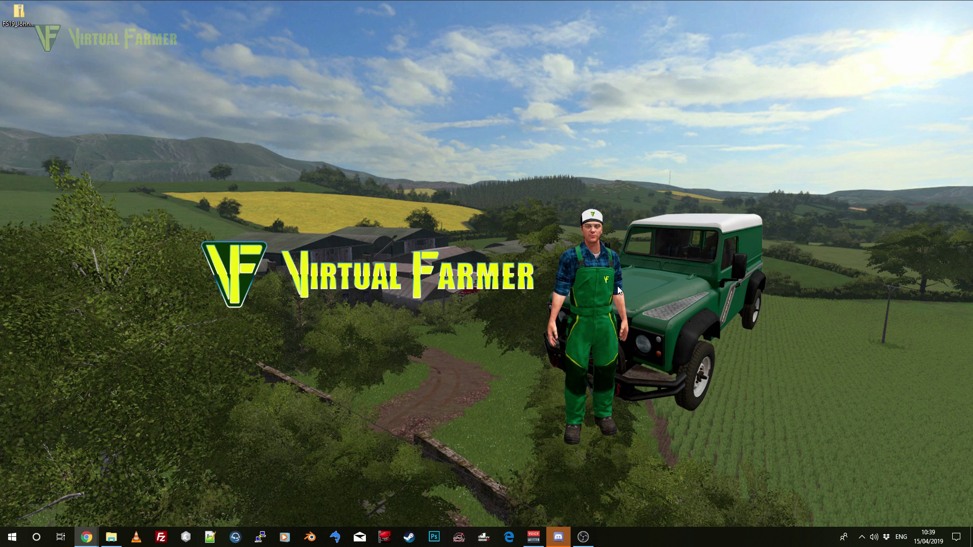
pyautogui.moveTo(19, 11); pyautogui.dragTo(743, 249)
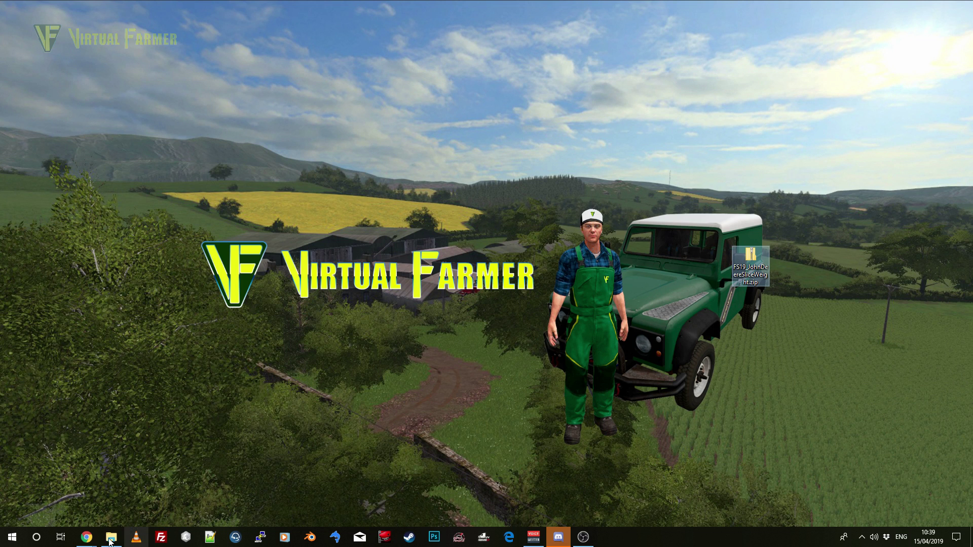
pyautogui.moveTo(113, 541)
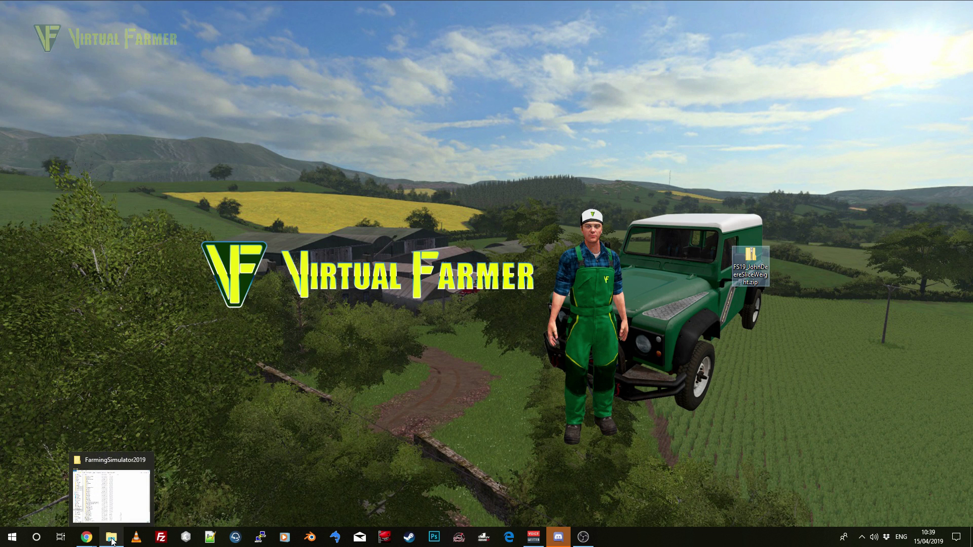
pyautogui.click(113, 540)
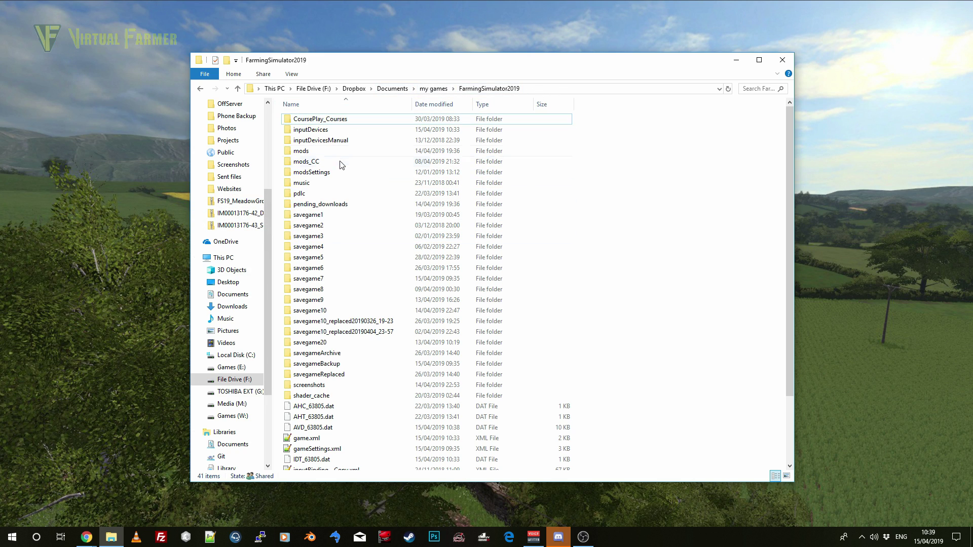
# Step: Open the mods folder, reposition the desktop zip, and inspect the zip's contents
pyautogui.click(309, 152)
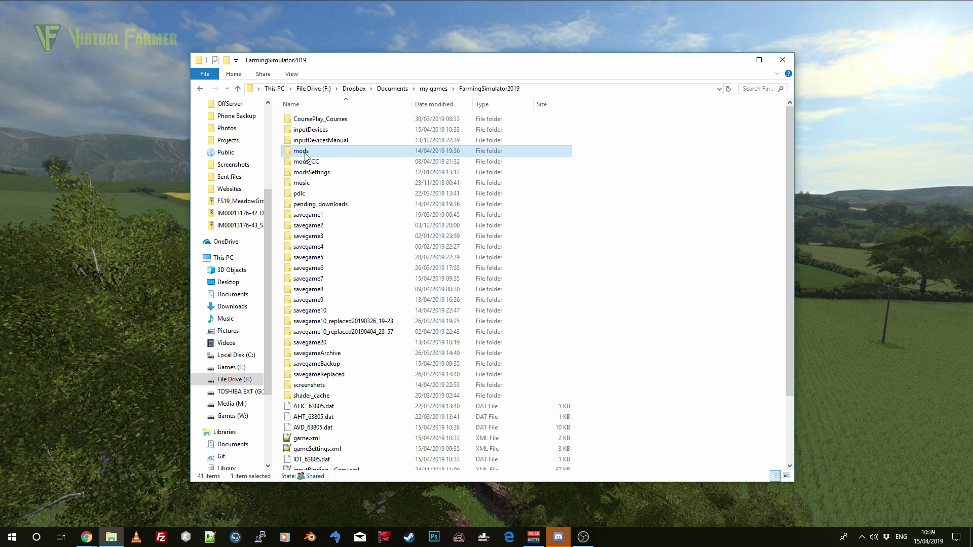
pyautogui.doubleClick(305, 155)
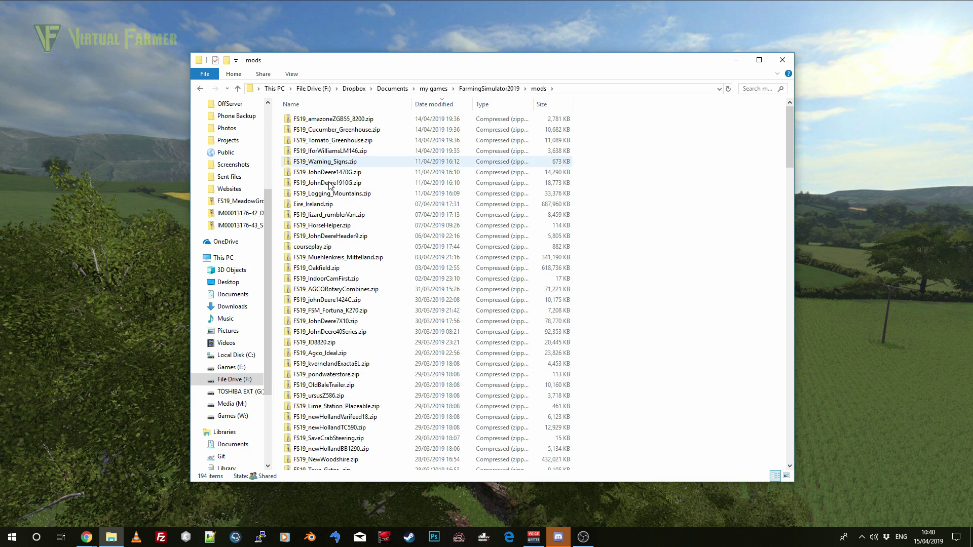
pyautogui.moveTo(632, 69); pyautogui.dragTo(571, 59)
pyautogui.moveTo(766, 261); pyautogui.dragTo(881, 188)
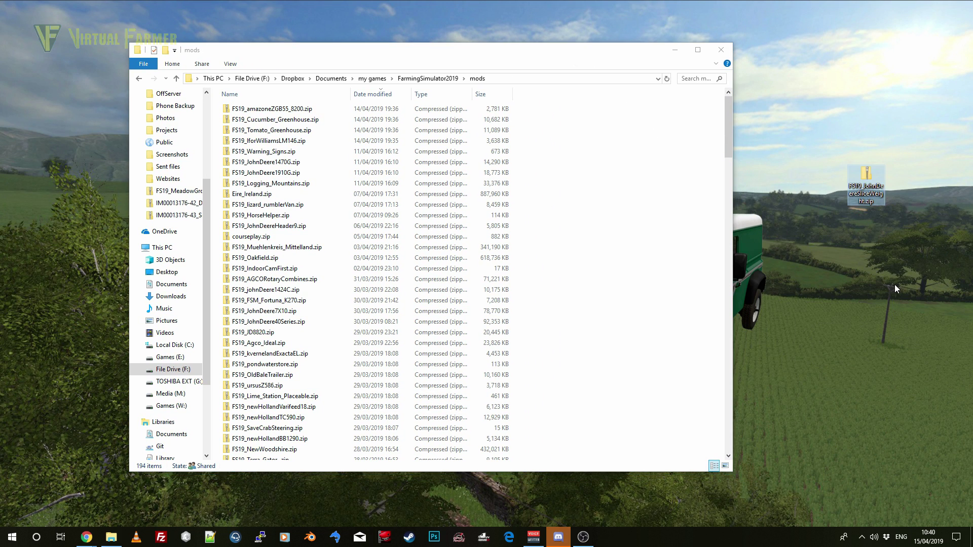
pyautogui.doubleClick(867, 176)
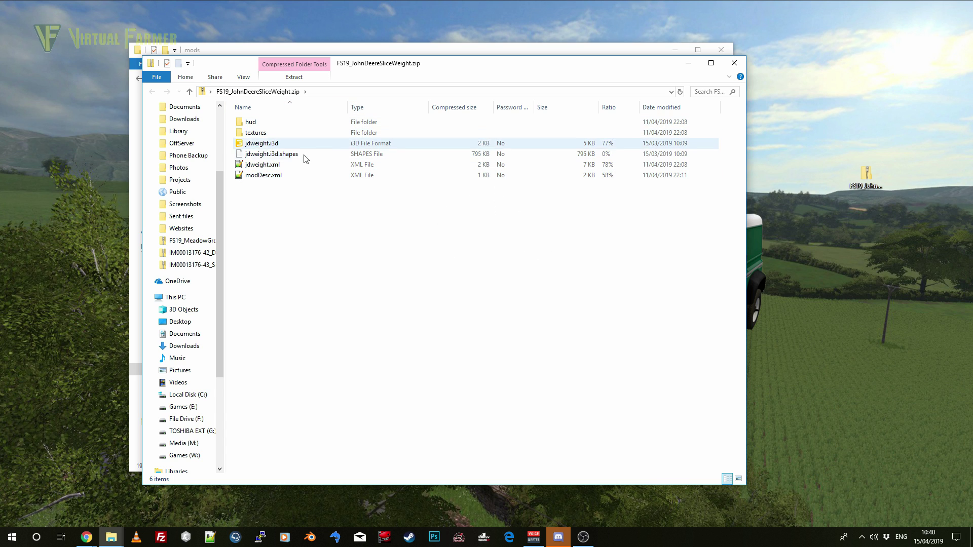
pyautogui.click(734, 63)
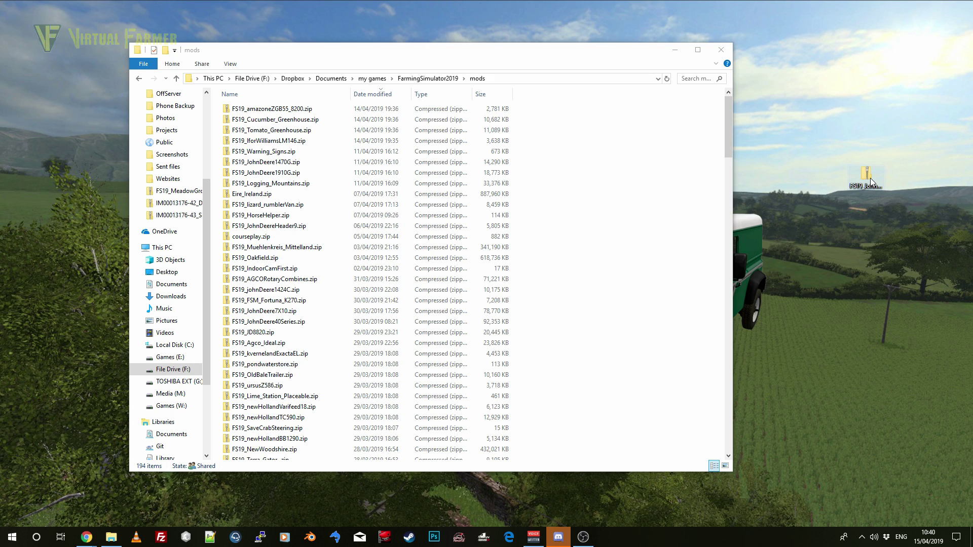
# Step: Copy FS19_JohnDeereSliceWeight.zip into the mods folder and close the window
pyautogui.moveTo(871, 181); pyautogui.dragTo(601, 187)
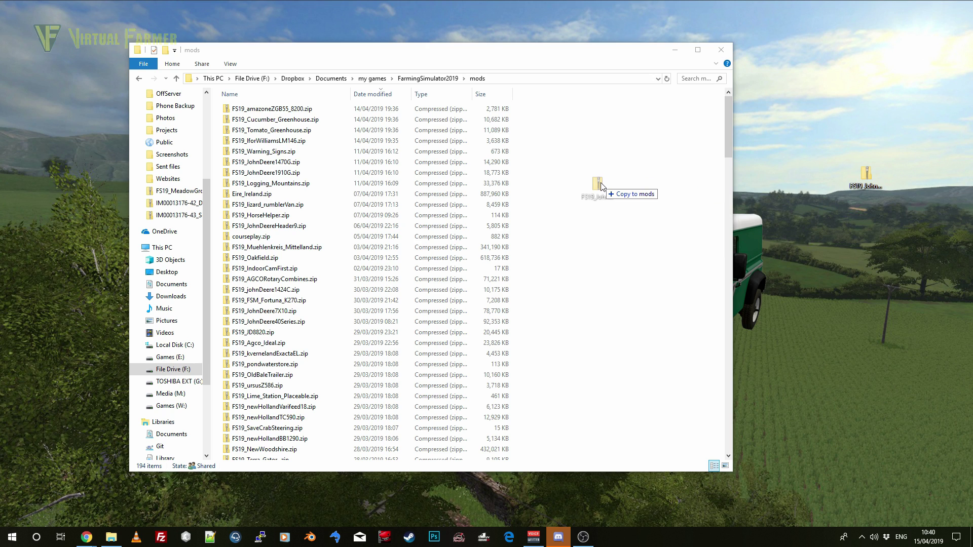
pyautogui.moveTo(601, 186); pyautogui.dragTo(601, 186)
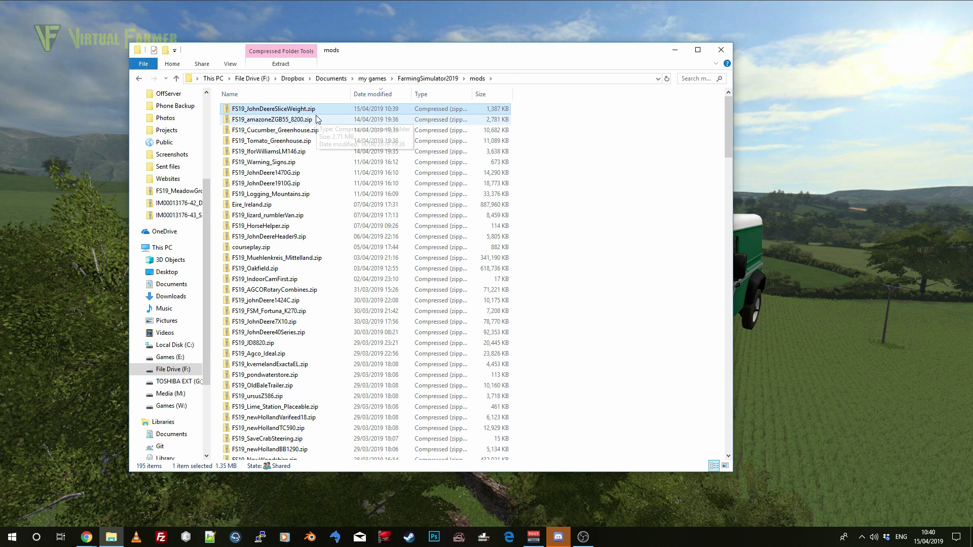
pyautogui.click(722, 54)
# Step: Relaunch Farming Simulator 19 through Steam and view ModHub's Installed mods list
pyautogui.rightClick(409, 537)
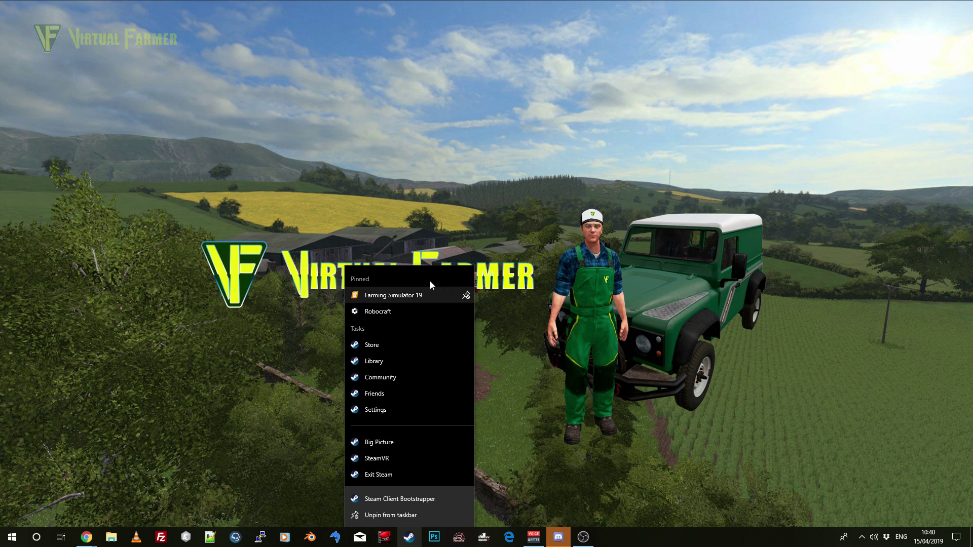
pyautogui.click(393, 295)
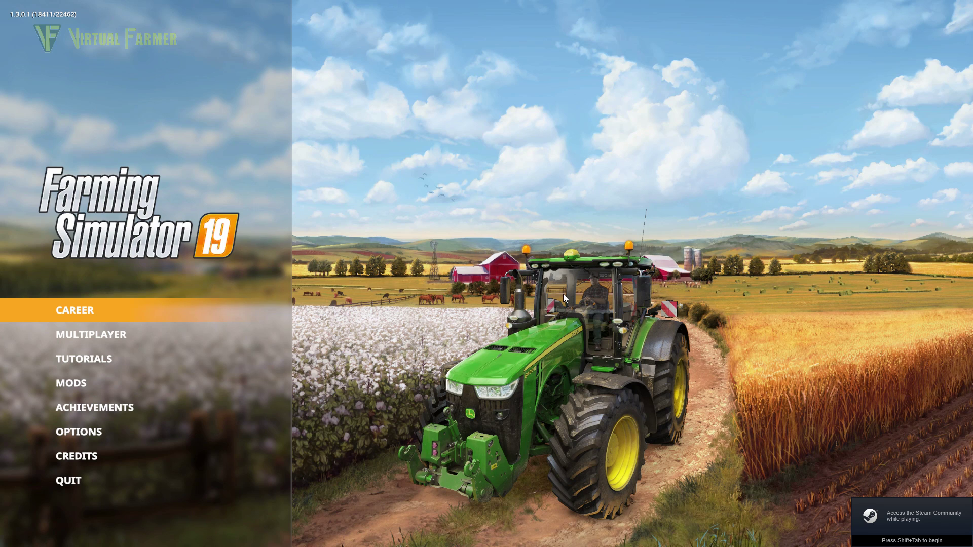
pyautogui.click(65, 385)
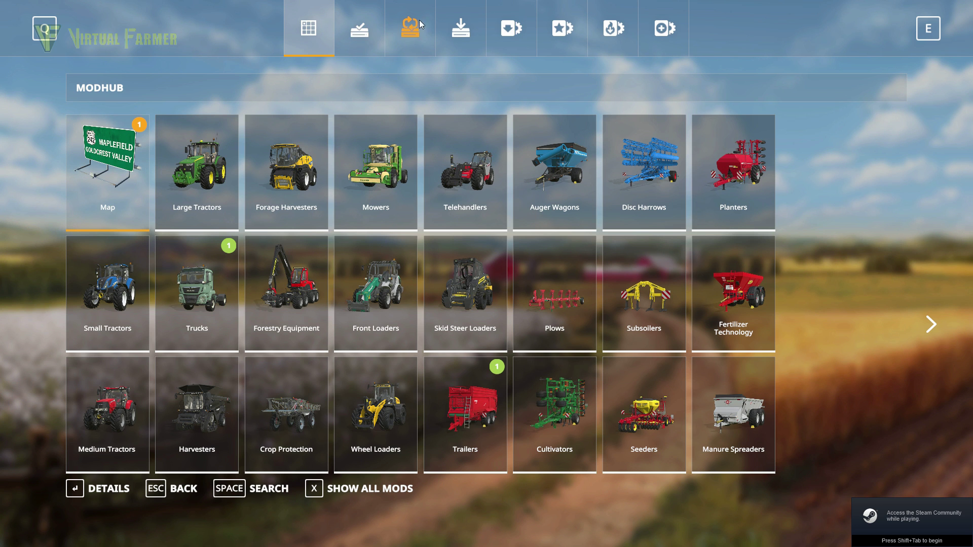
pyautogui.click(355, 31)
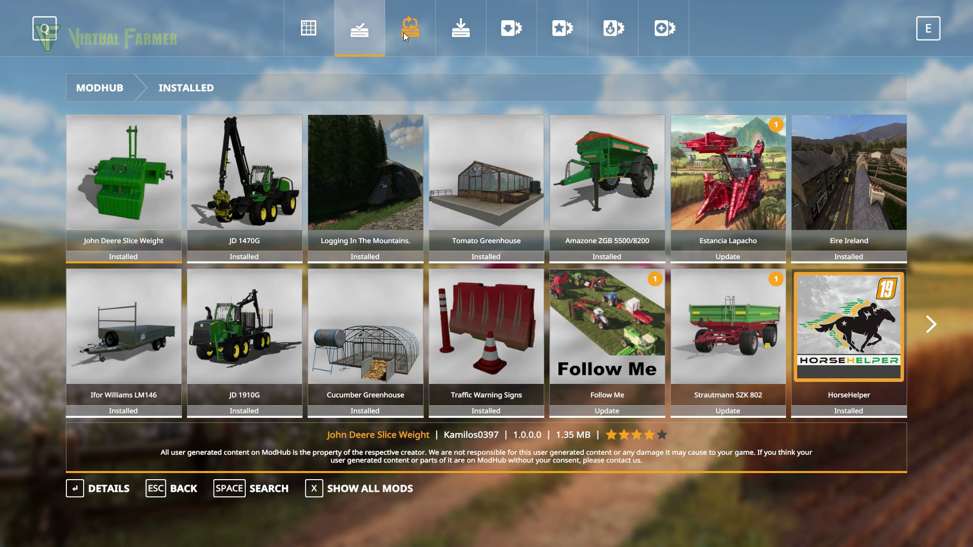